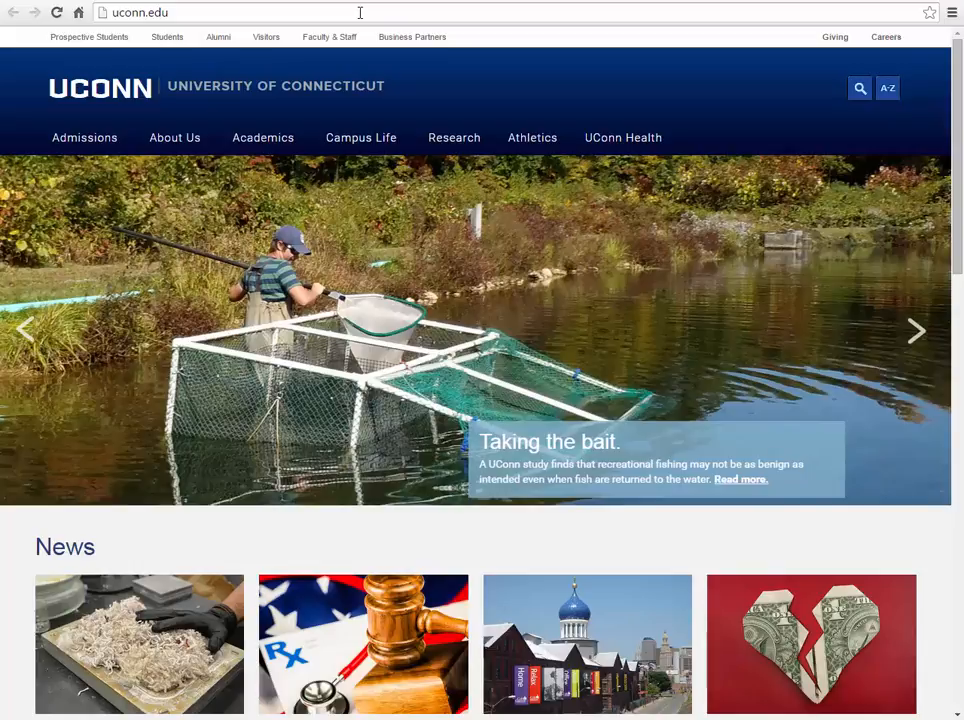
# - Go to the crash data repository website at ctcrash.uconn.edu
pyautogui.click(360, 13)
pyautogui.write('c')
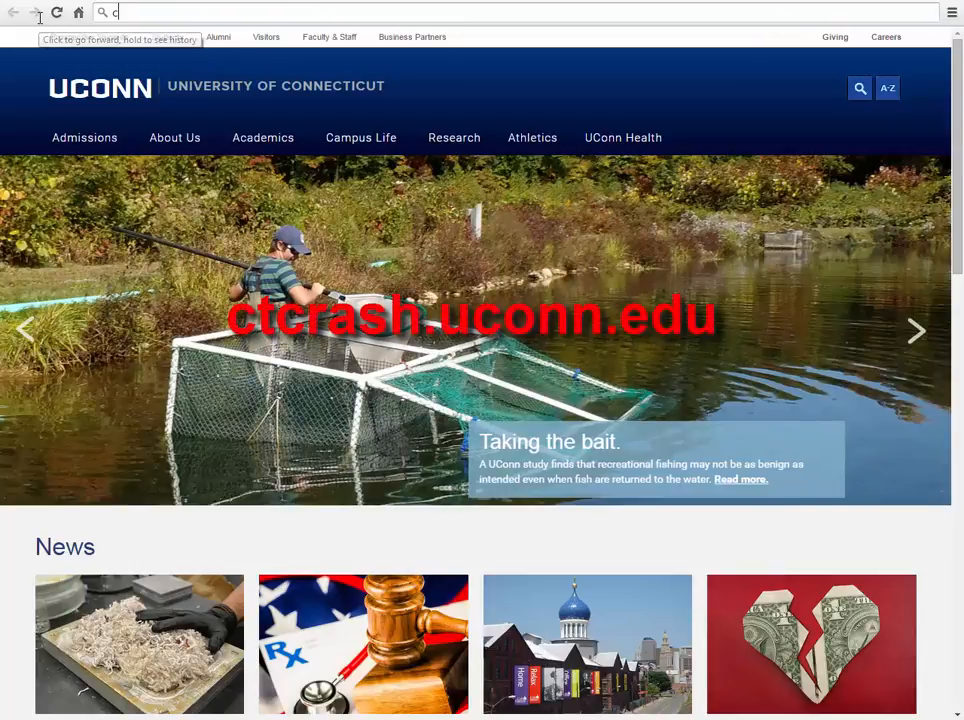
pyautogui.write('tcrash.')
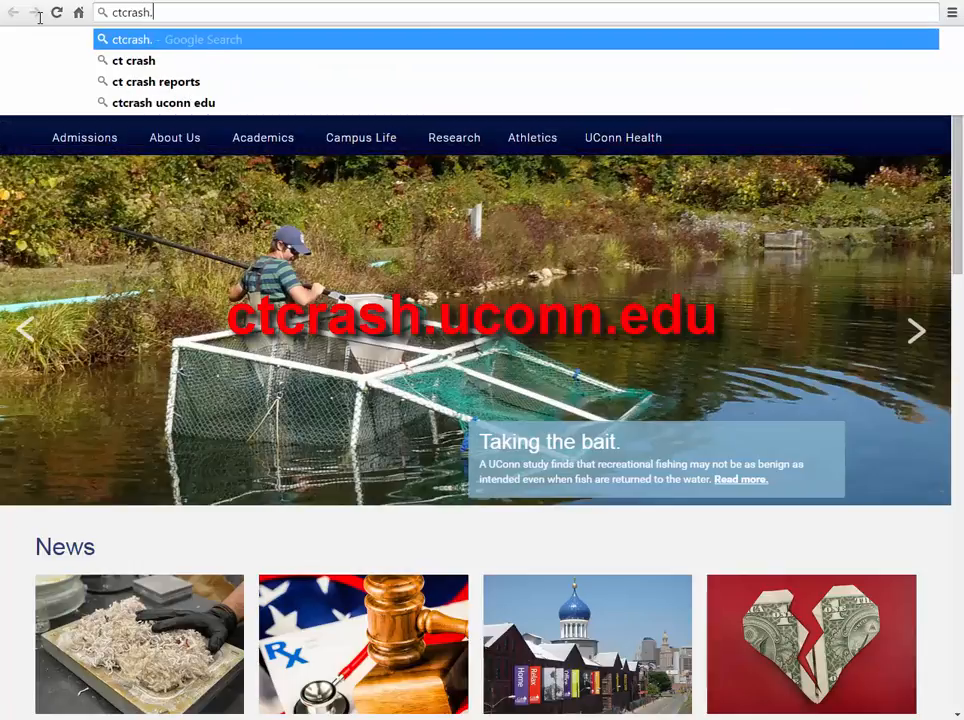
pyautogui.write('uconn.edu')
pyautogui.press('Return')
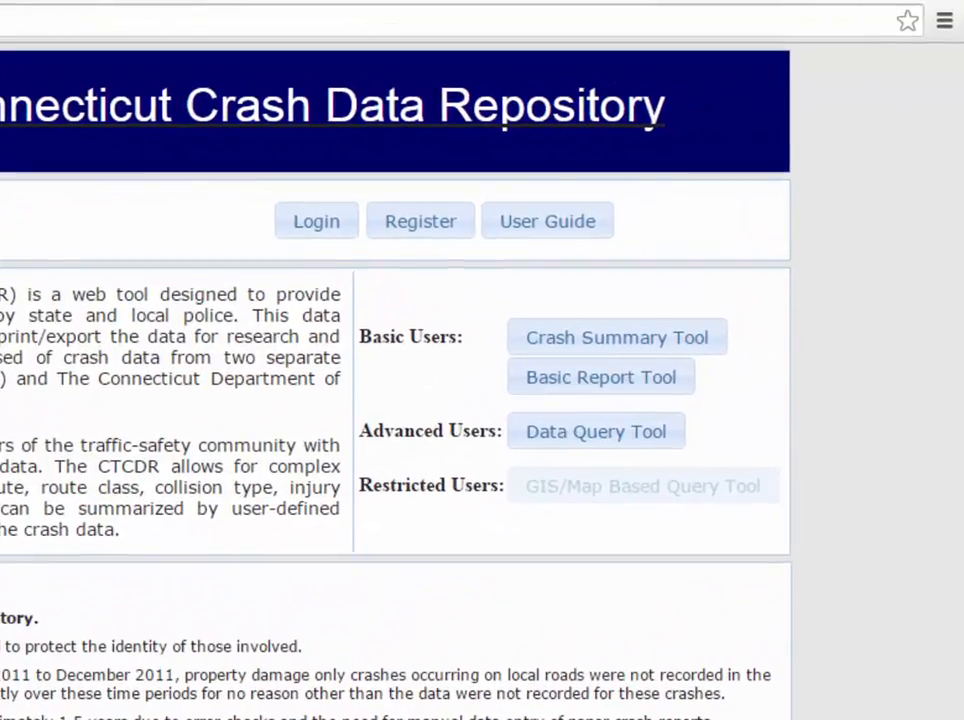
# - Open the Data Query Tool for advanced users and log in with the account credentials
pyautogui.click(553, 452)
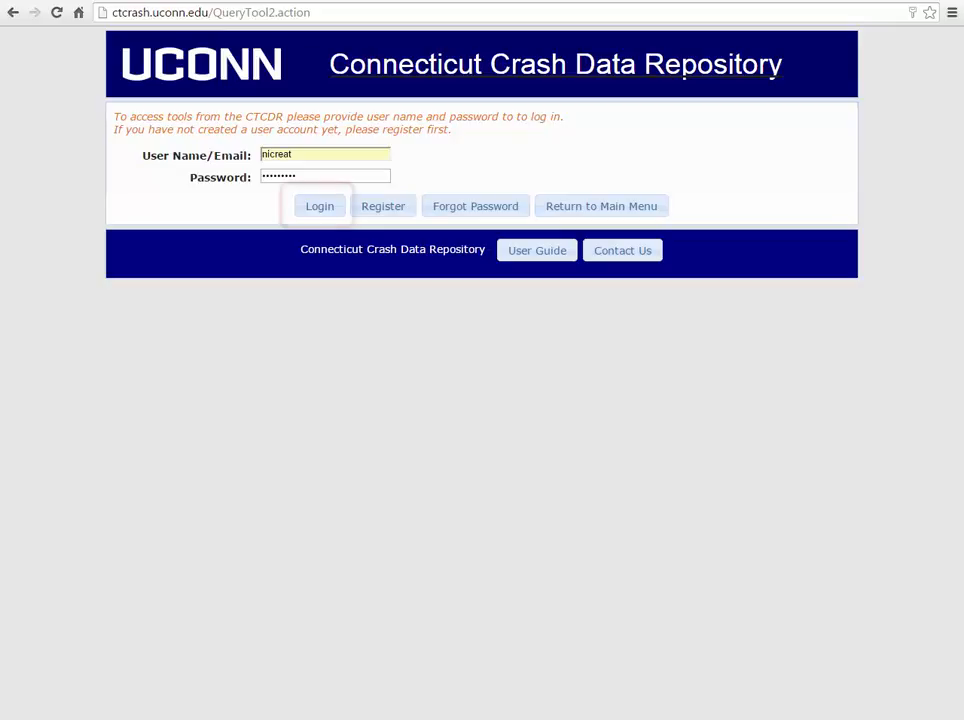
pyautogui.click(320, 218)
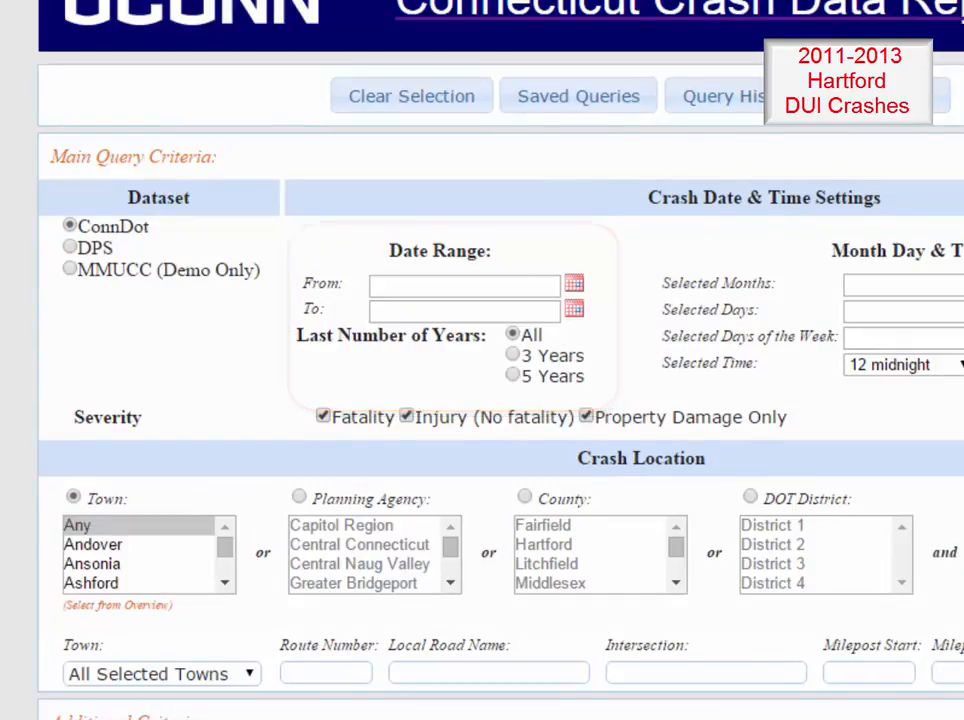
# - Set the start of the crash date range to 1/1/2011
pyautogui.click(525, 284)
pyautogui.write('1/')
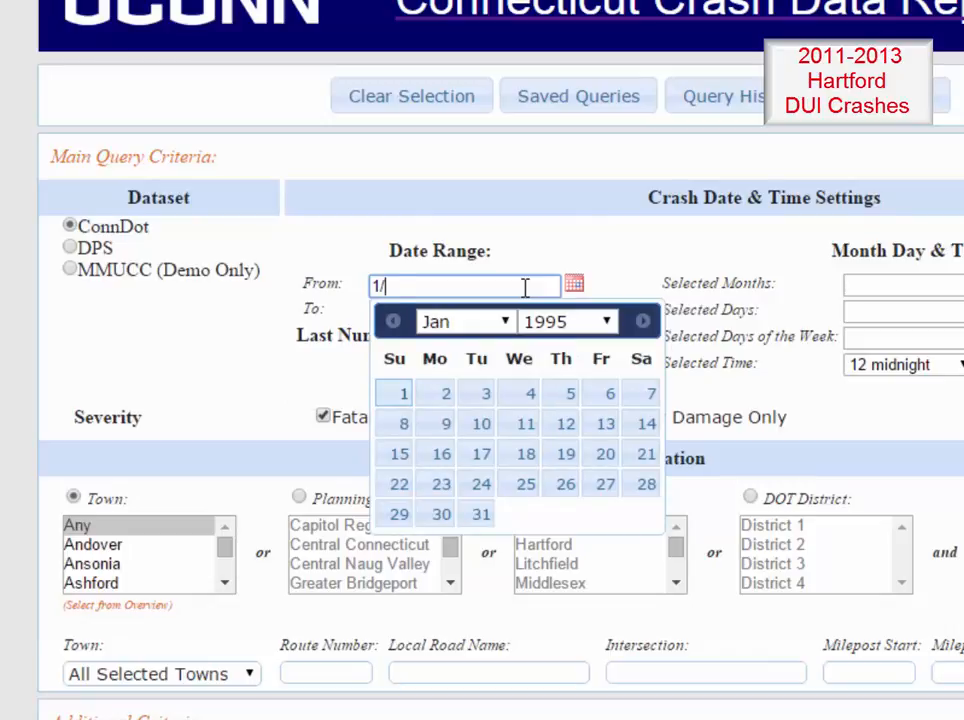
pyautogui.write('1/')
pyautogui.write('2011')
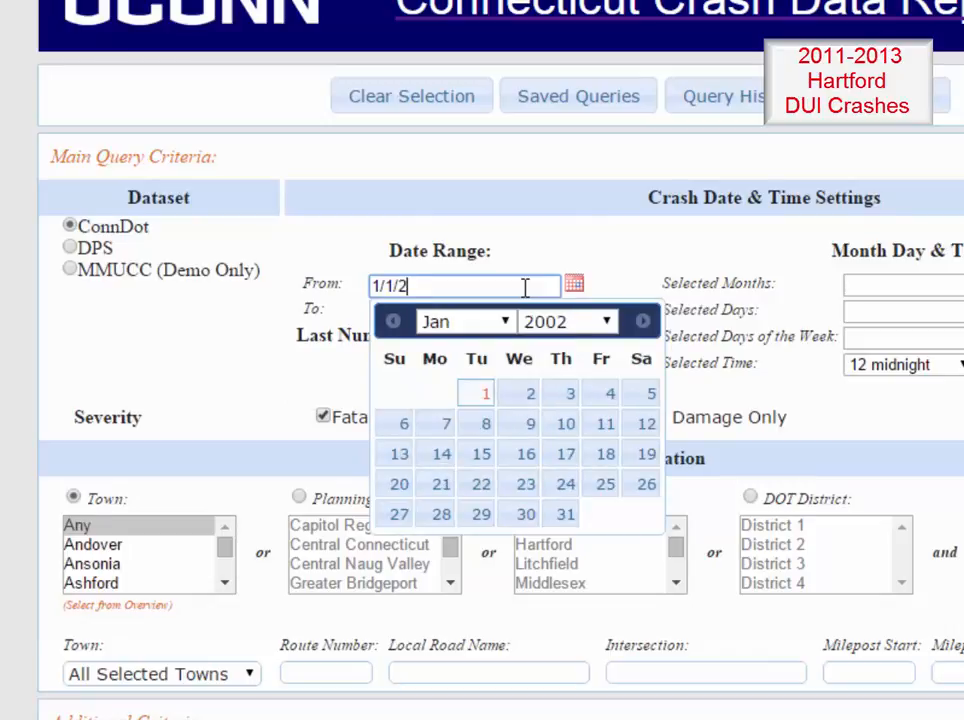
pyautogui.click(190, 378)
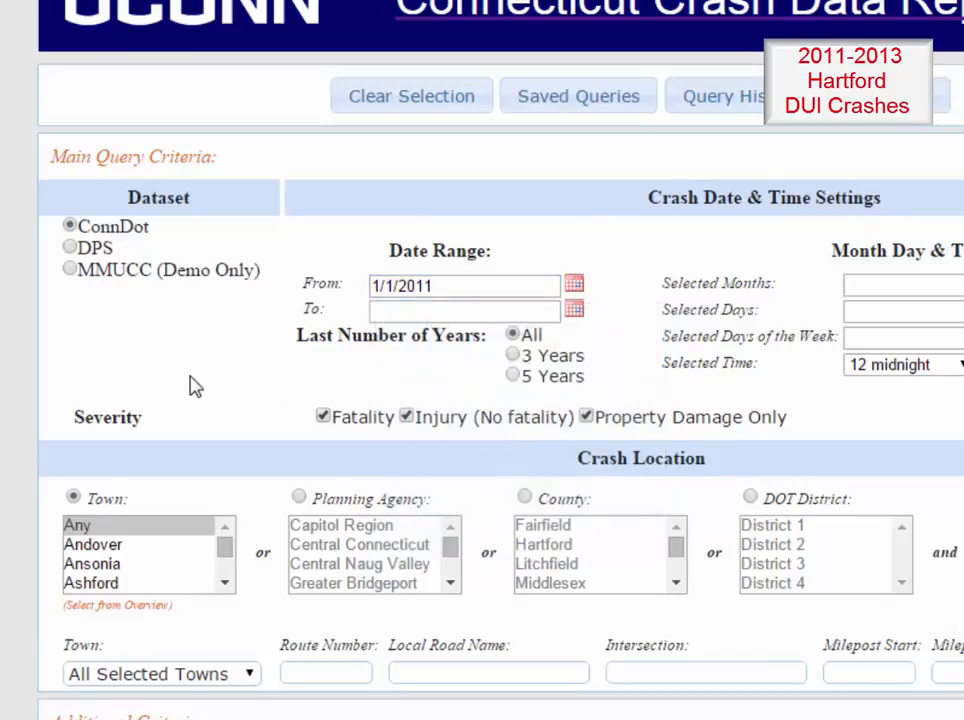
# - Set the end of the crash date range to 12/31/2013 using the calendar
pyautogui.click(576, 311)
pyautogui.click(504, 350)
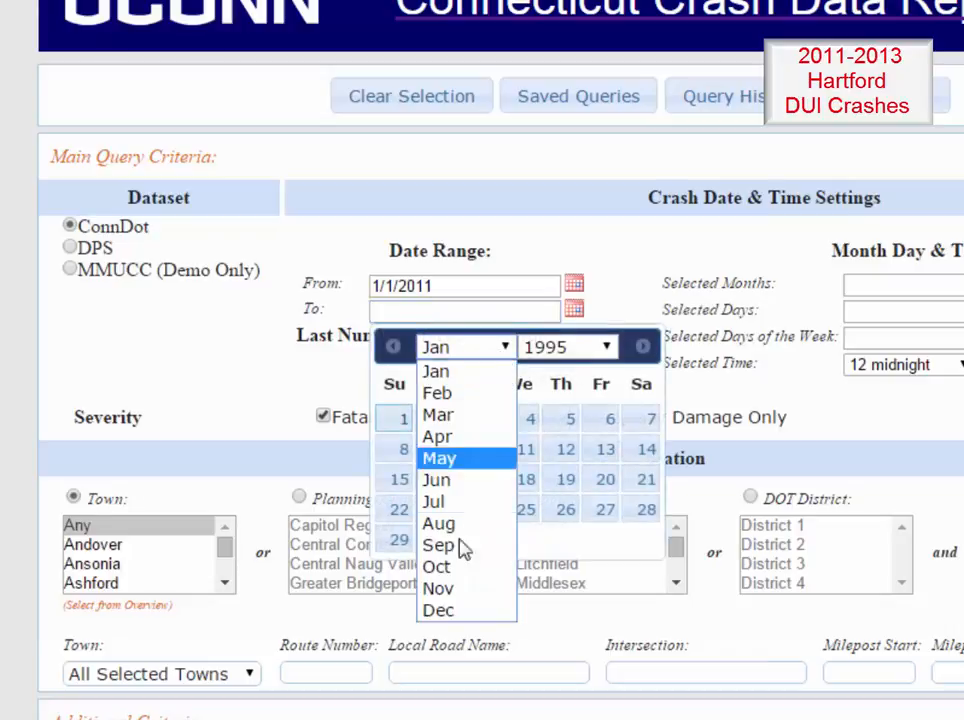
pyautogui.click(458, 610)
pyautogui.click(606, 346)
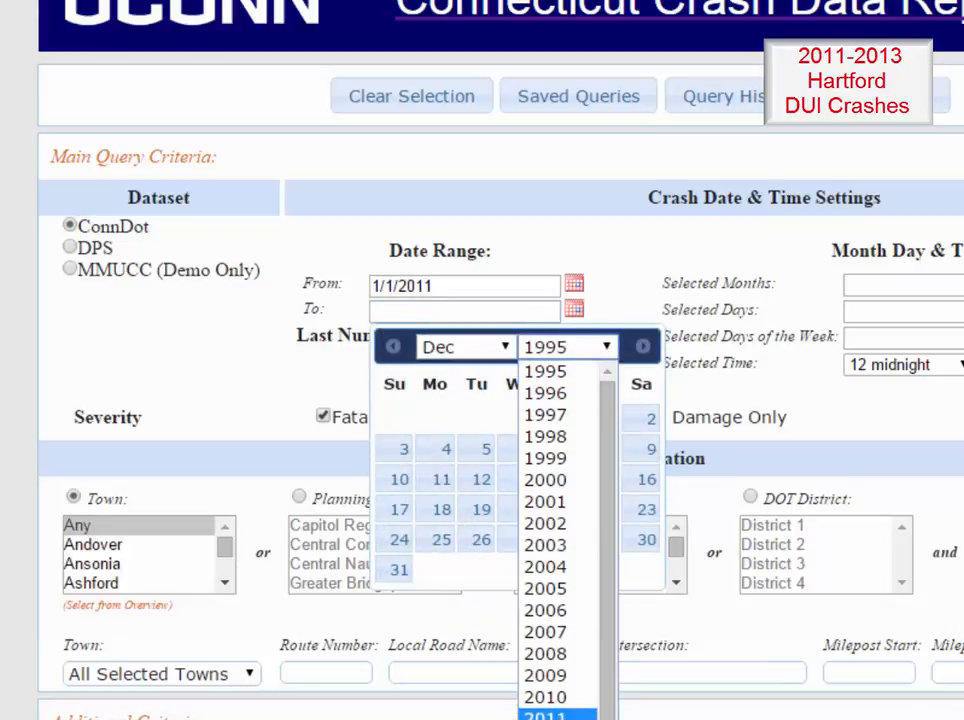
pyautogui.click(545, 610)
pyautogui.click(482, 540)
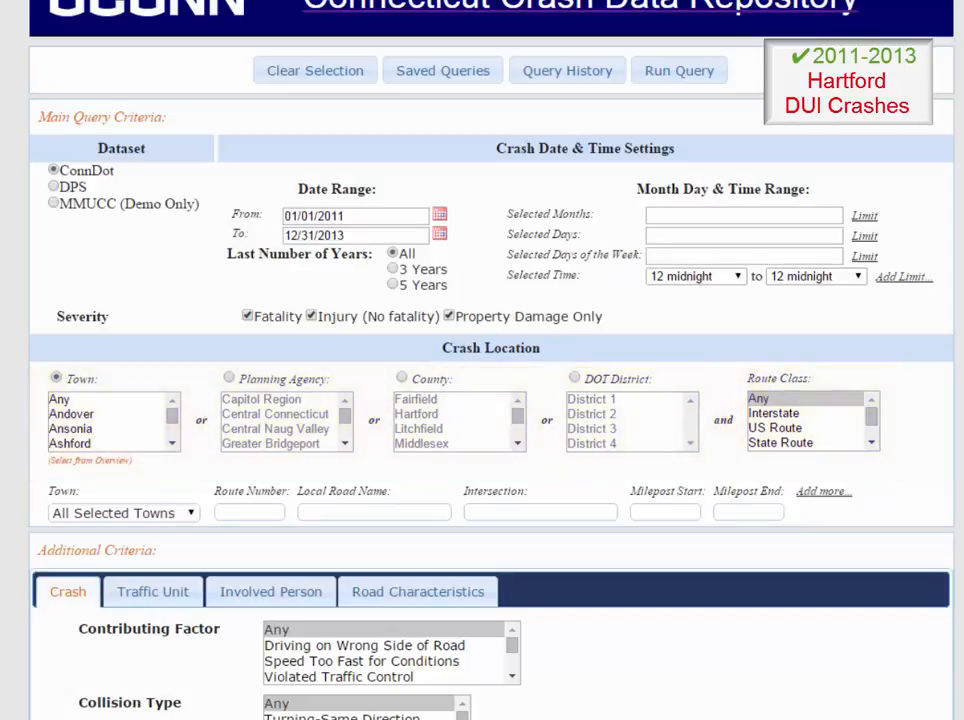
# - Limit the crash location by town to Hartford, using the overview of all towns
pyautogui.click(57, 379)
pyautogui.click(172, 444)
pyautogui.click(172, 444)
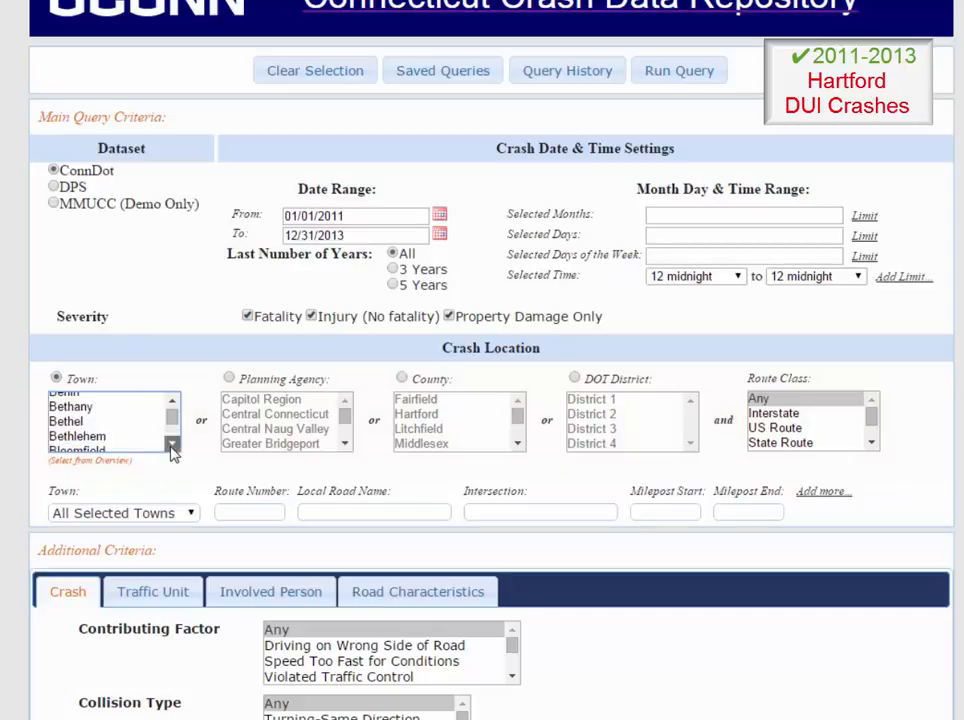
pyautogui.click(172, 444)
pyautogui.click(172, 444)
pyautogui.click(172, 444)
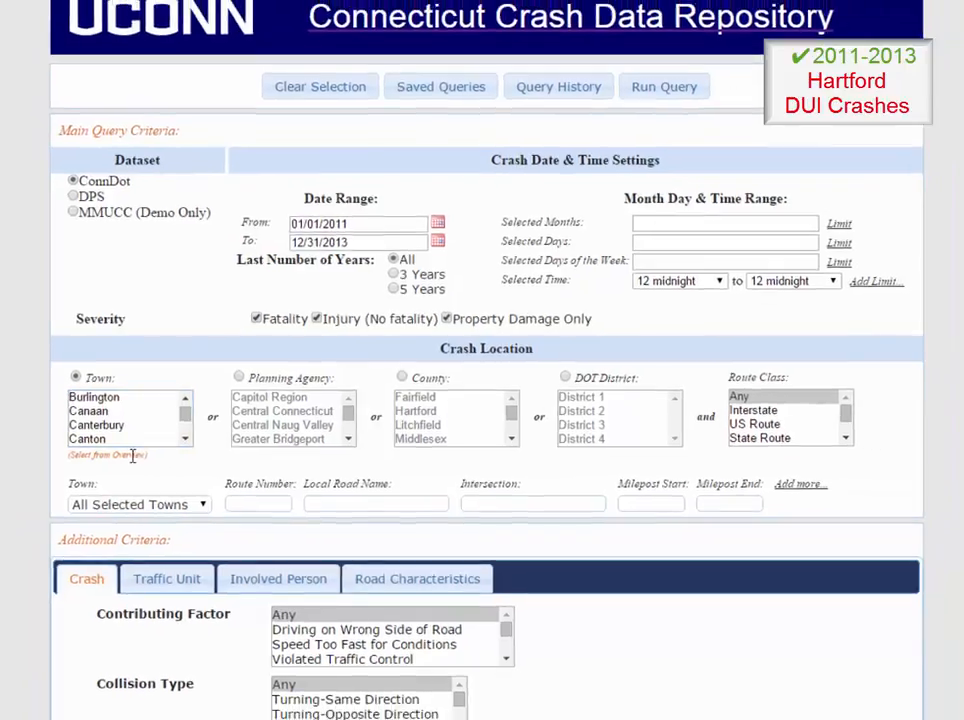
pyautogui.click(116, 460)
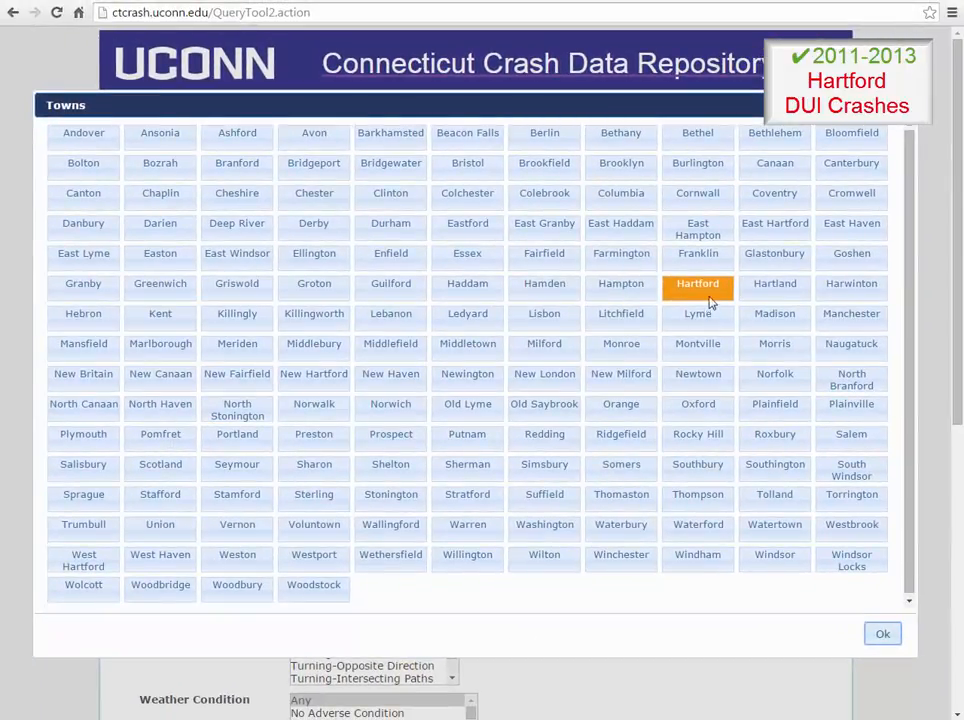
pyautogui.click(881, 637)
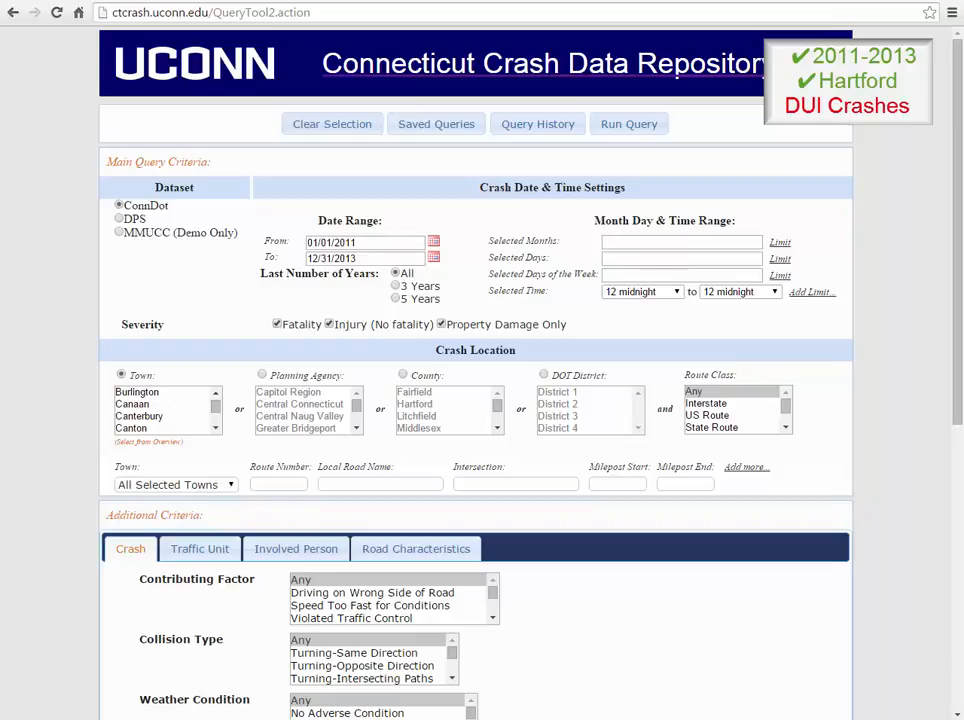
# - In the traffic unit criteria, select all alcohol or drugs codes from Had Been Drinking (Blood Alcohol < 0.10) through Intoxicated and Had Taken Drugs
pyautogui.moveTo(953, 125); pyautogui.dragTo(958, 343)
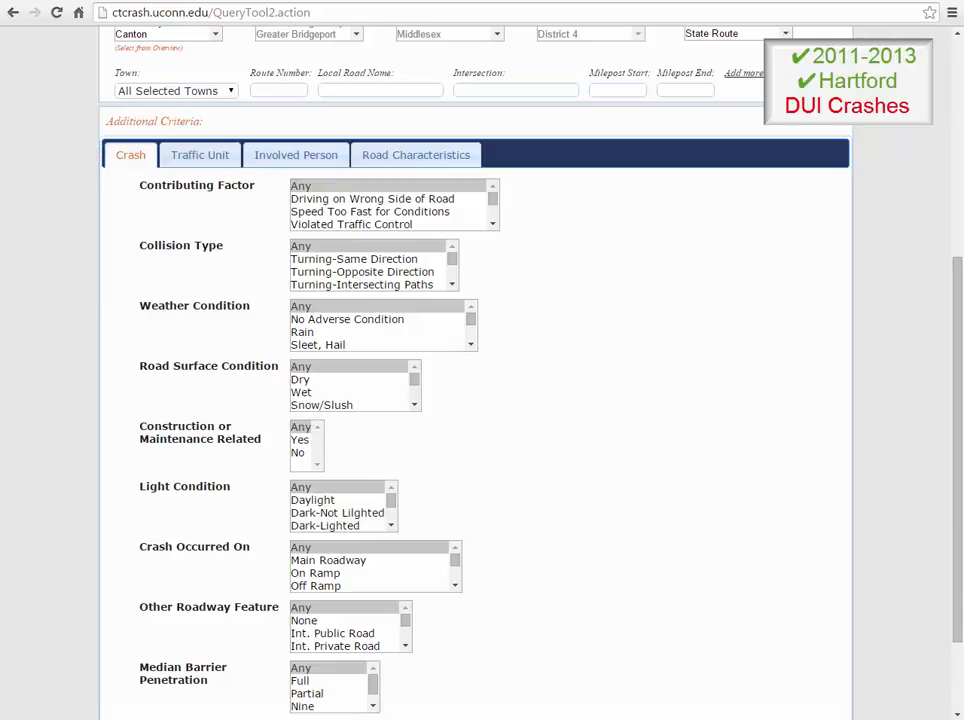
pyautogui.click(236, 160)
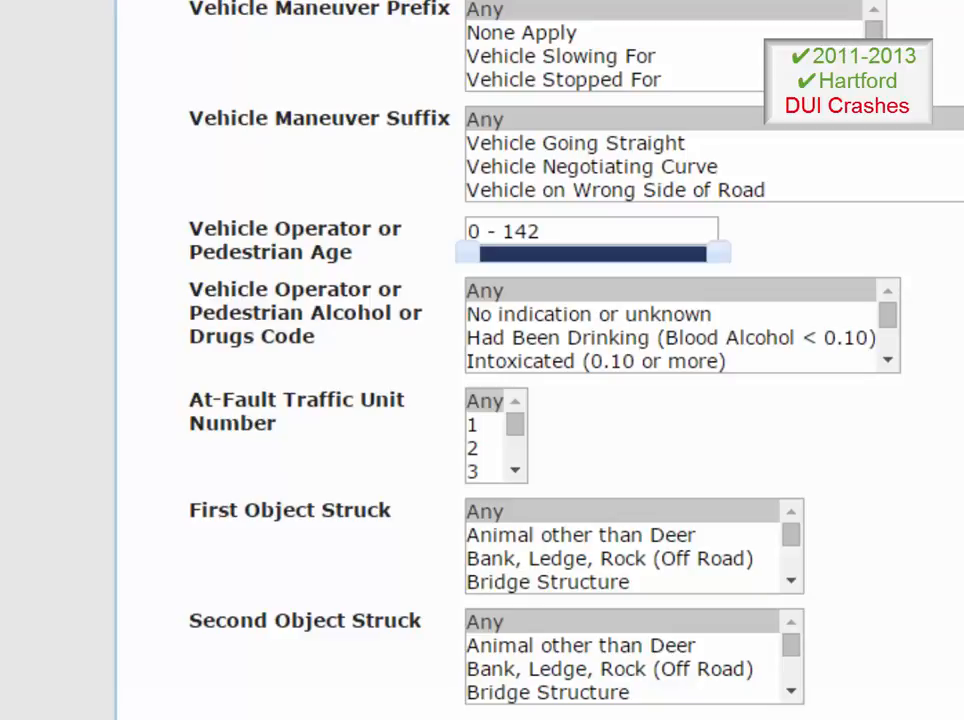
pyautogui.click(740, 343)
pyautogui.keyDown('ctrl'); pyautogui.click(697, 364); pyautogui.keyUp('ctrl')
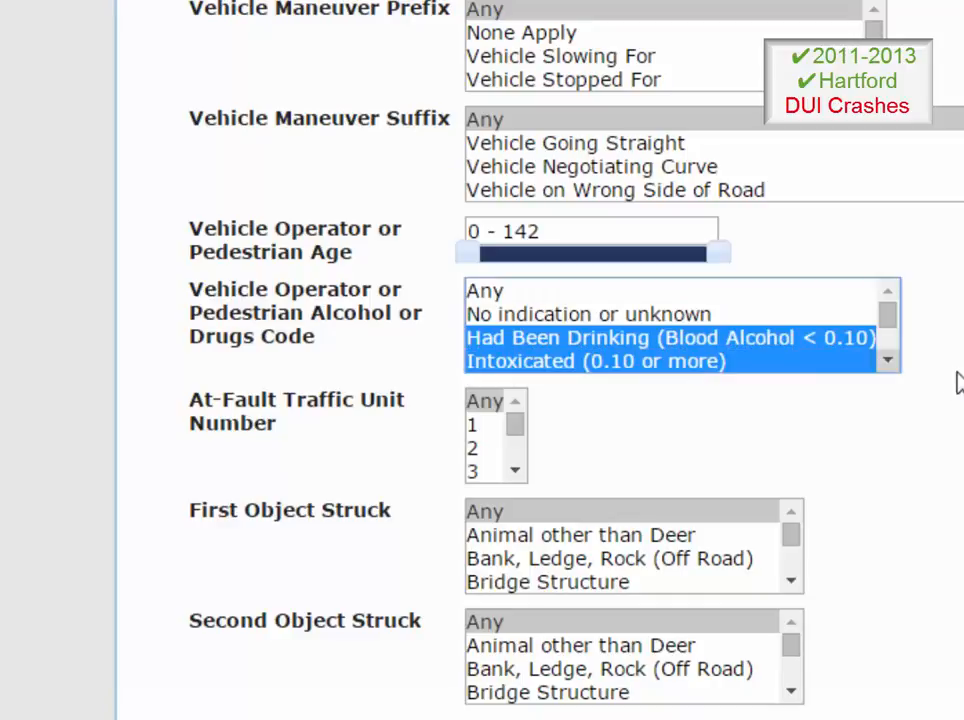
pyautogui.scroll(-1, 888, 370)
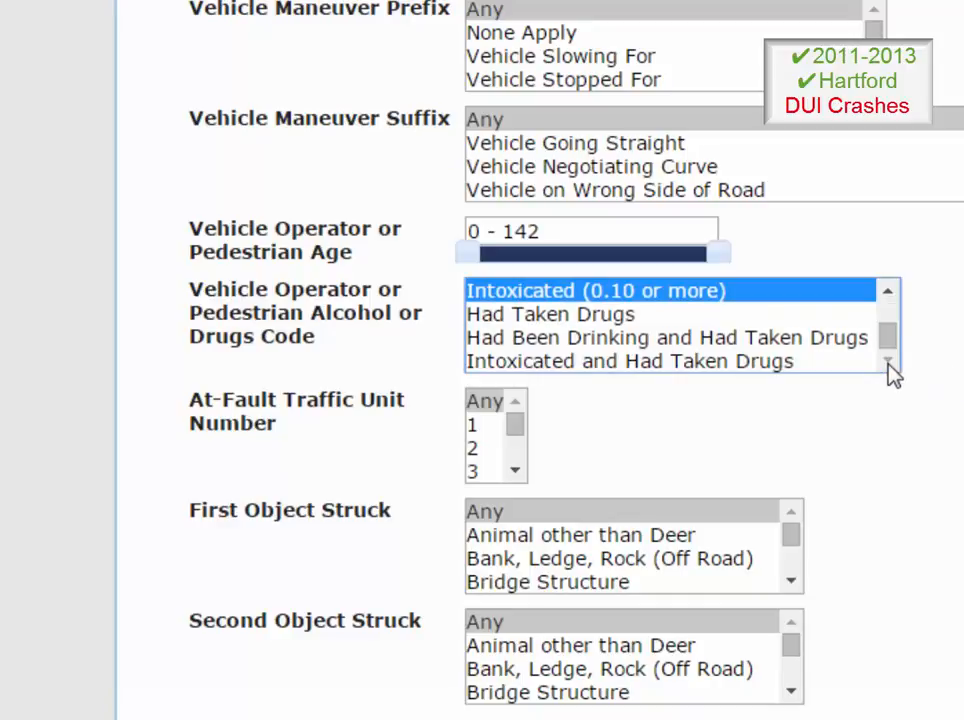
pyautogui.keyDown('shift'); pyautogui.click(781, 366); pyautogui.keyUp('shift')
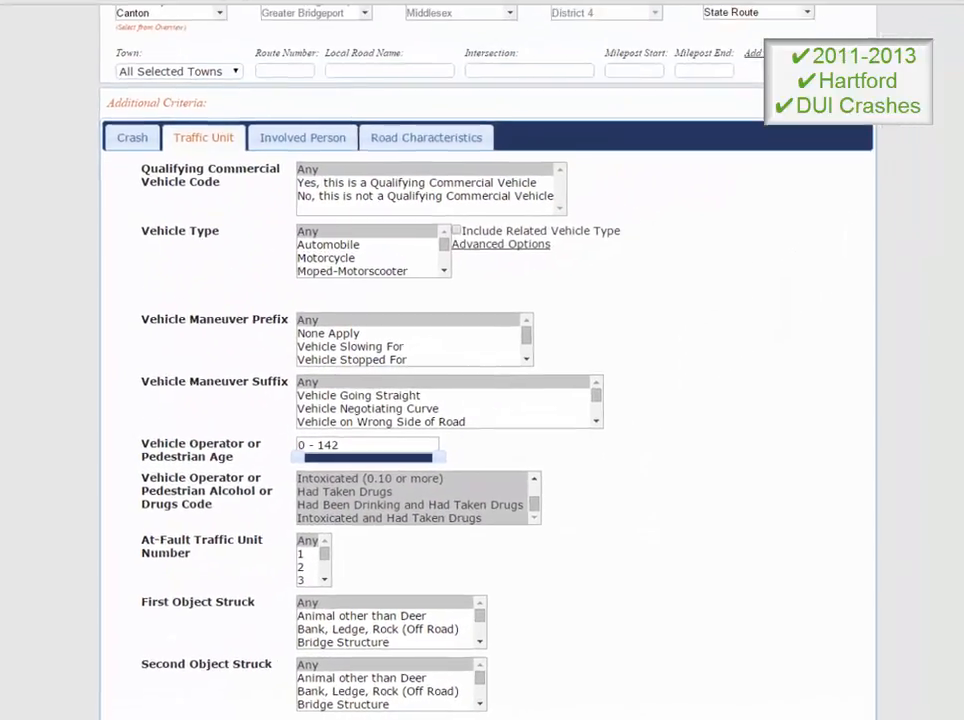
# - Run the query with the chosen date, town and alcohol or drugs criteria
pyautogui.scroll(5, 942, 297)
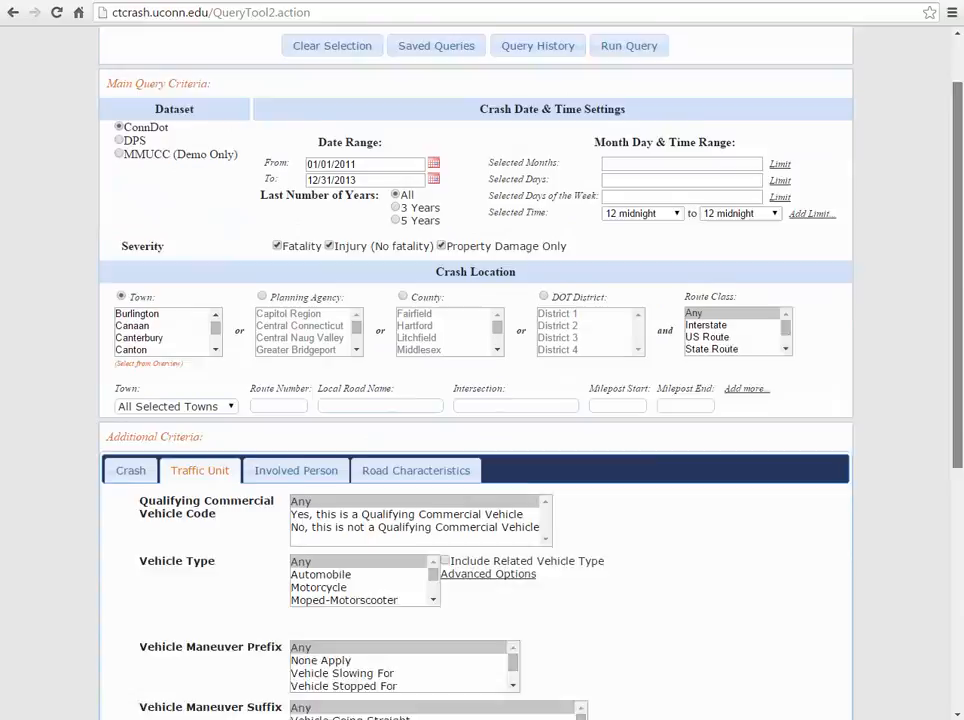
pyautogui.scroll(2, 475, 375)
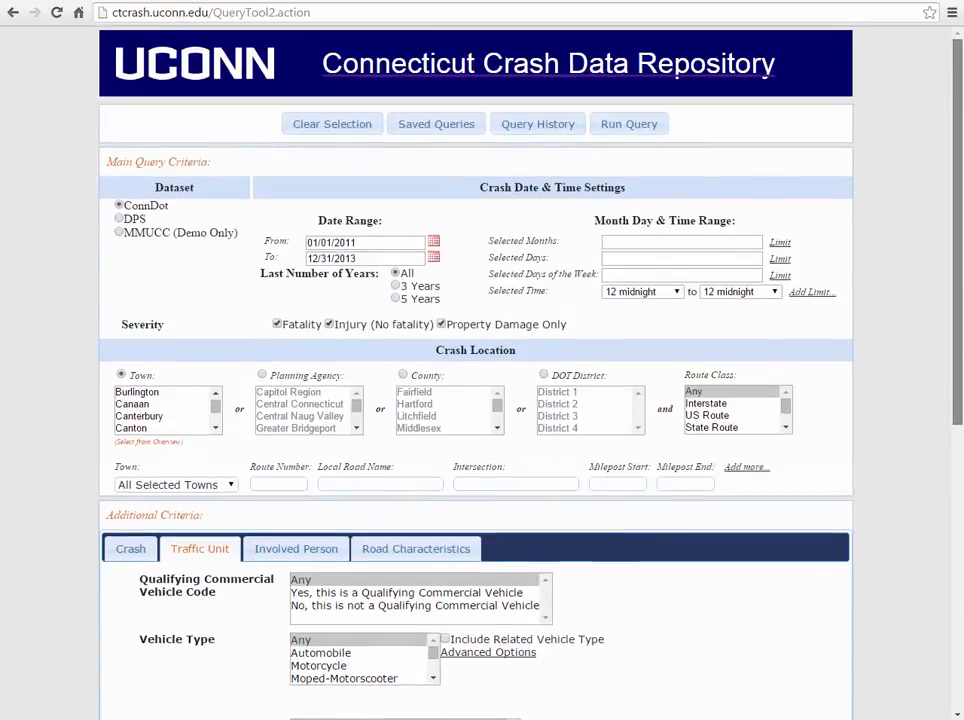
pyautogui.click(648, 125)
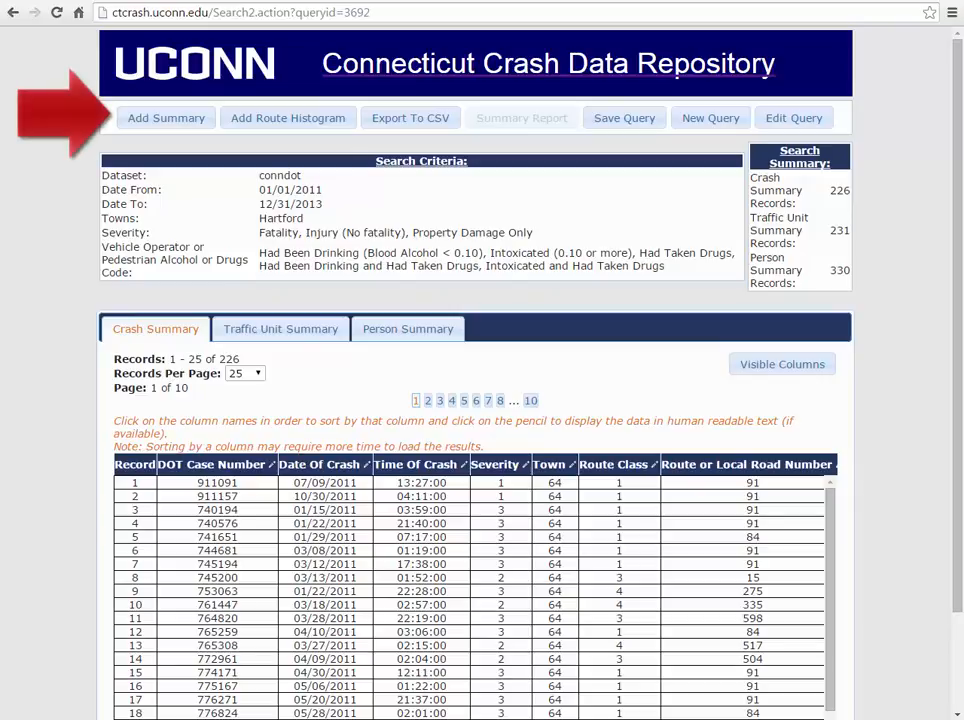
# - Add a summary of the results with Year as rows, Severity as columns and Crashes as the data type
pyautogui.click(185, 118)
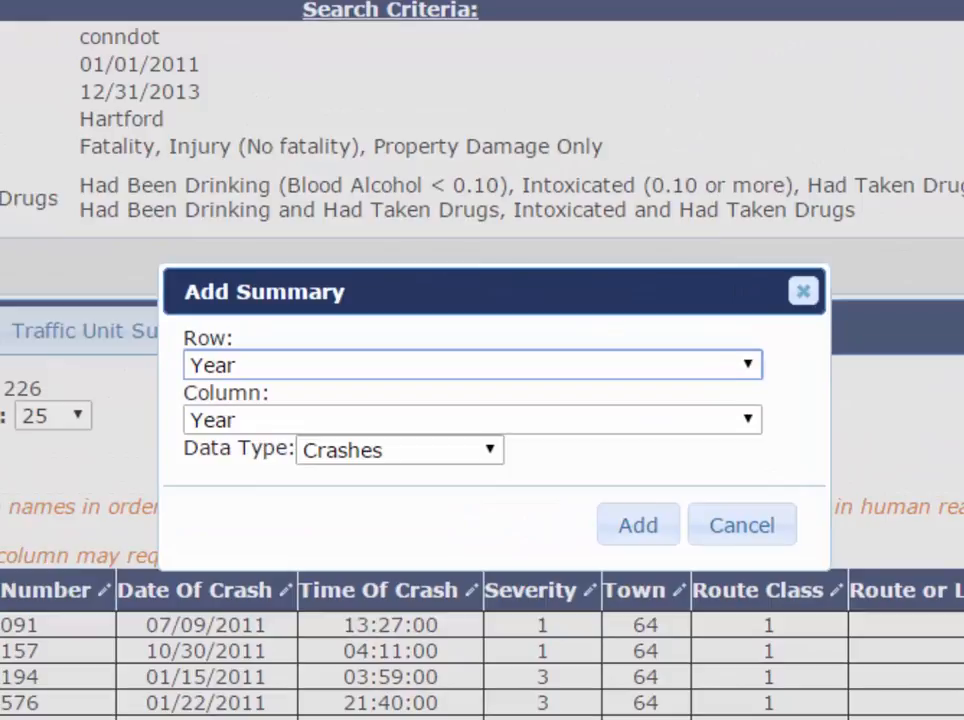
pyautogui.click(750, 371)
pyautogui.click(660, 404)
pyautogui.click(745, 422)
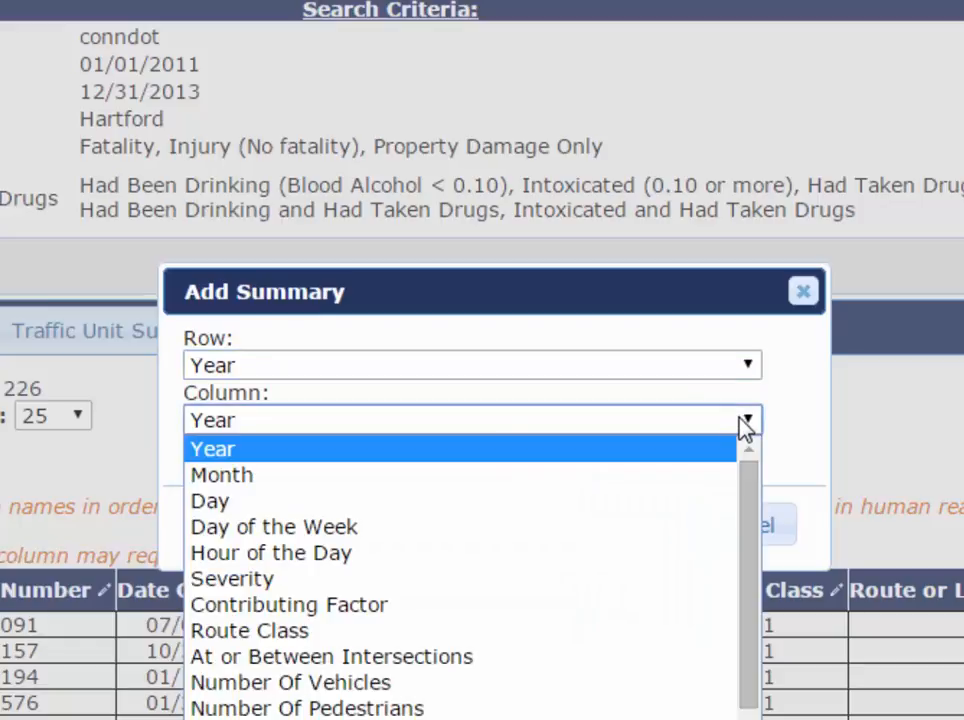
pyautogui.click(514, 588)
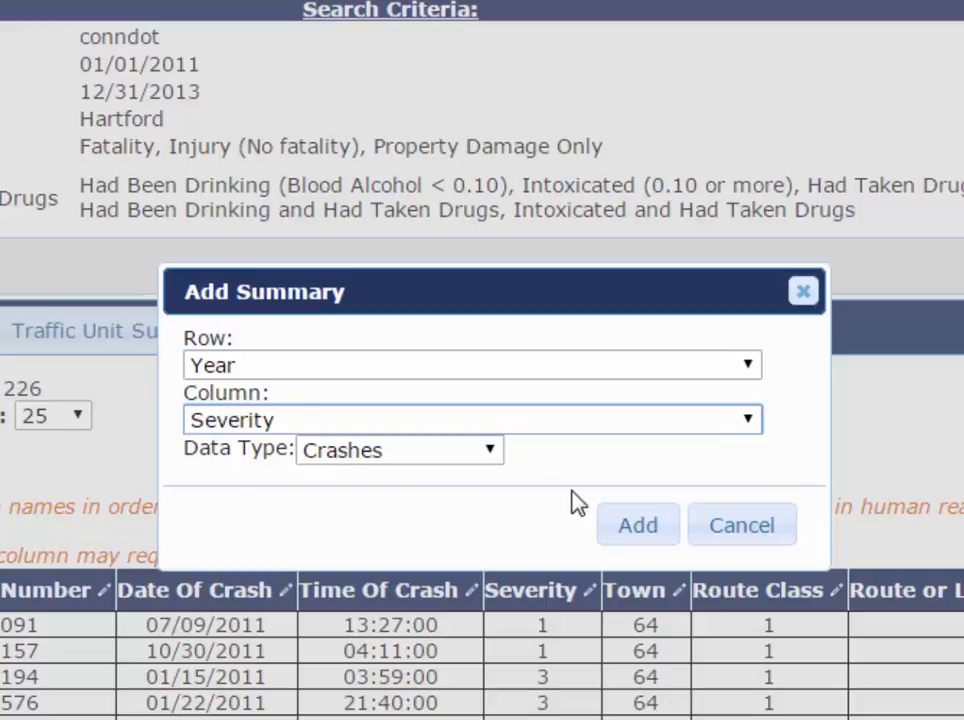
pyautogui.click(666, 532)
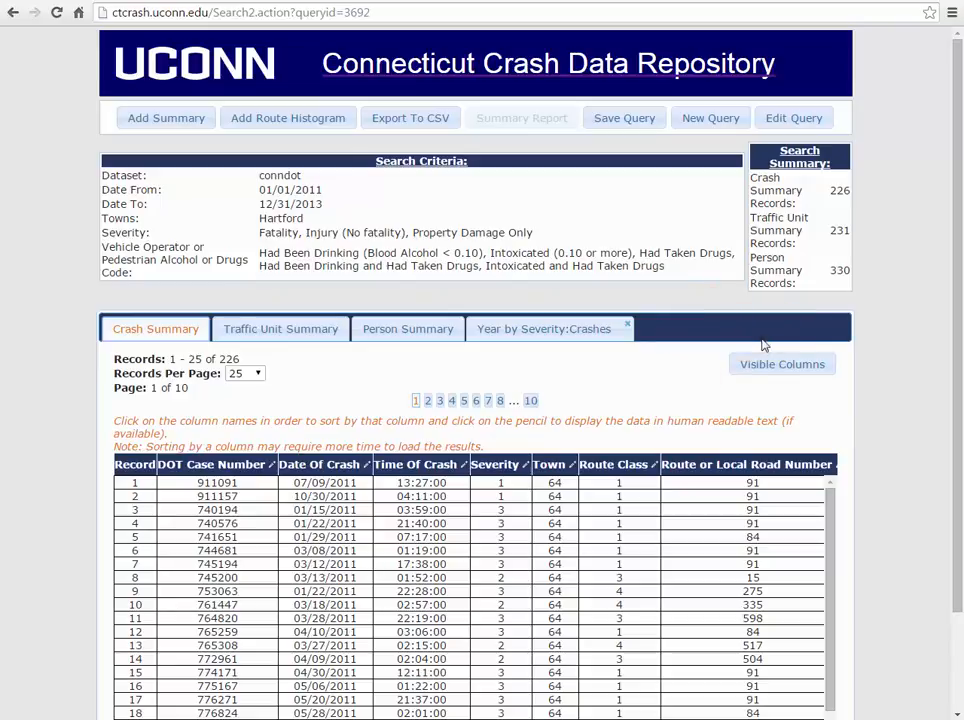
# - Open the Year by Severity summary and chart its 2011 to 2013 rows, including totals, as a bar graph by column
pyautogui.click(600, 340)
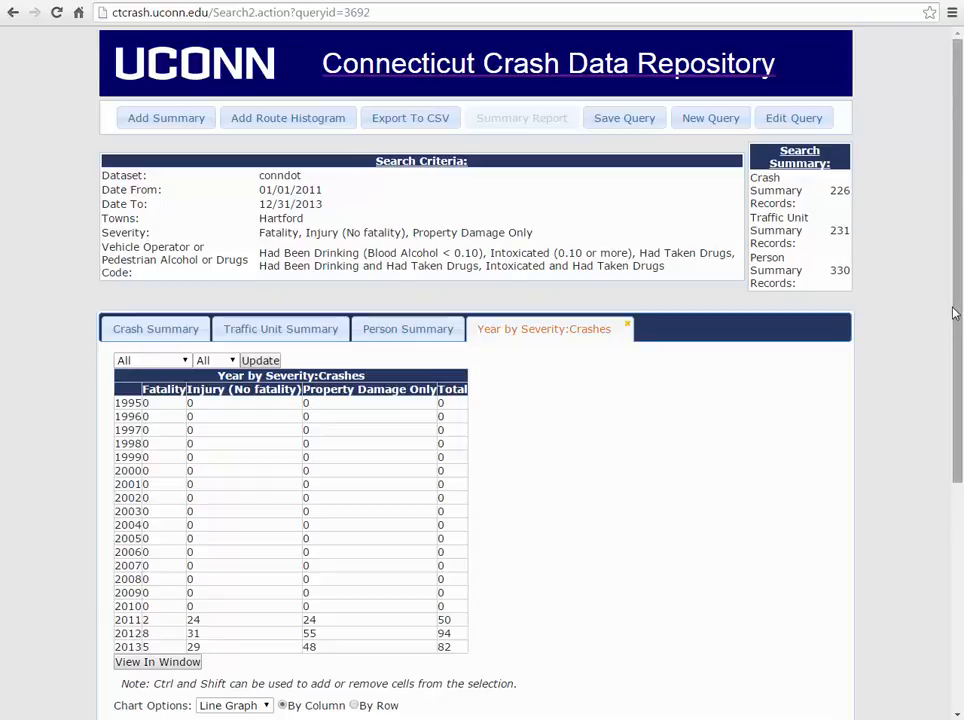
pyautogui.moveTo(955, 300); pyautogui.dragTo(958, 550)
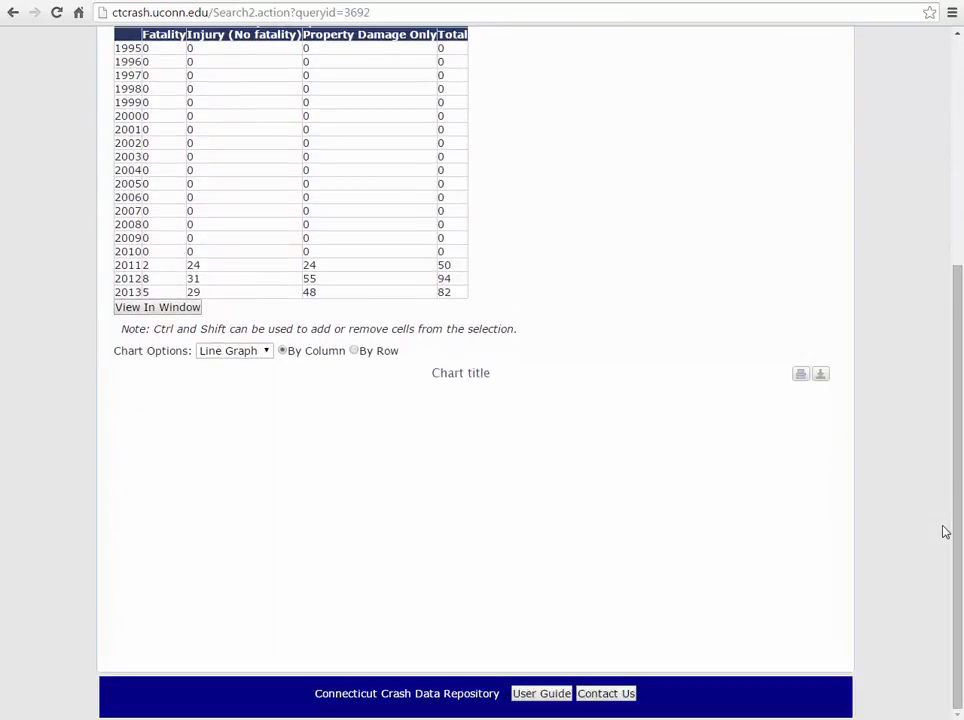
pyautogui.click(265, 354)
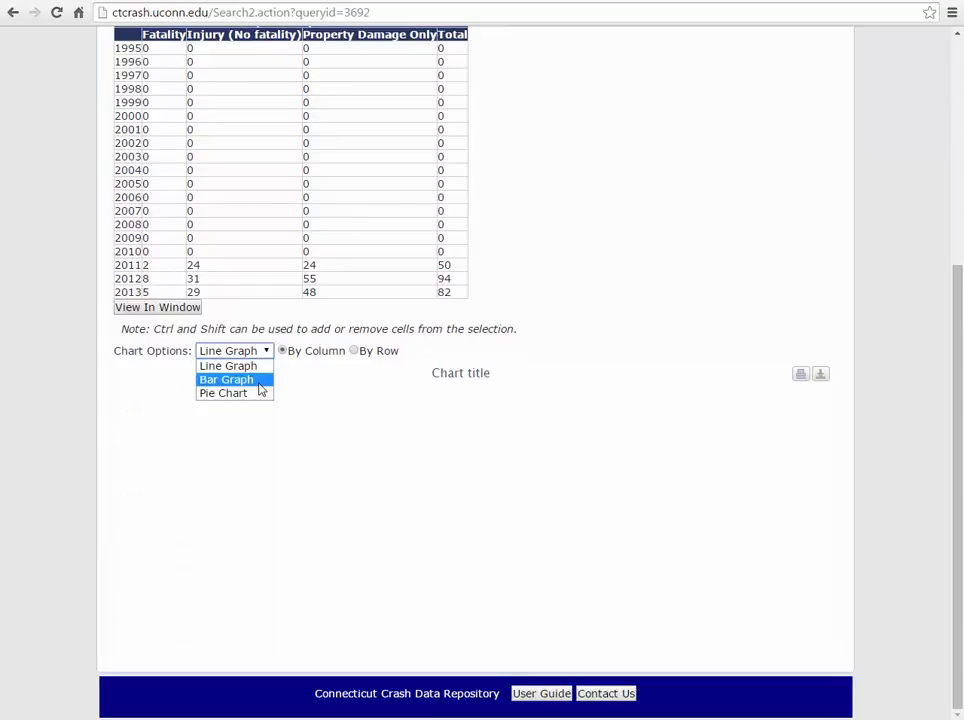
pyautogui.click(259, 384)
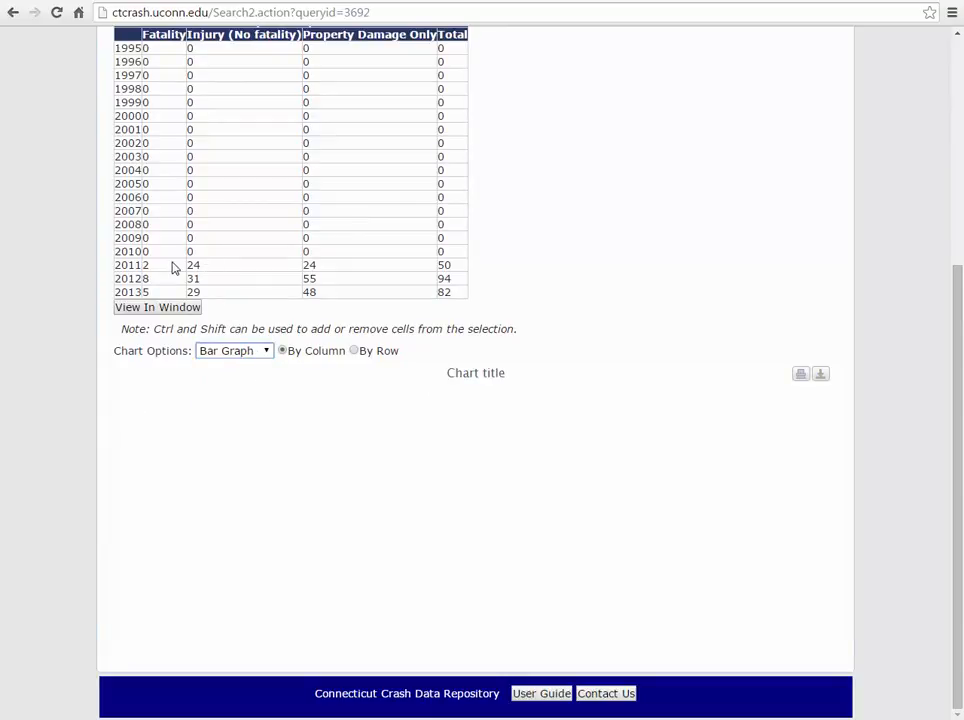
pyautogui.moveTo(164, 268)
pyautogui.mouseDown()
pyautogui.moveTo(268, 266)
pyautogui.moveTo(394, 280)
pyautogui.moveTo(452, 299)
pyautogui.mouseUp()
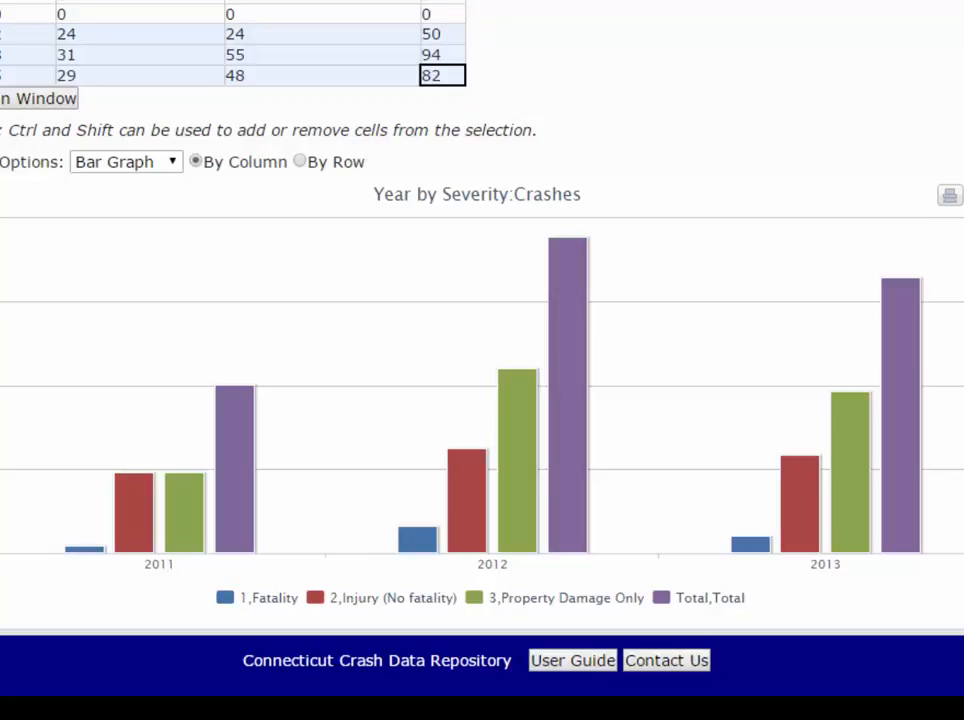
pyautogui.moveTo(584, 430)
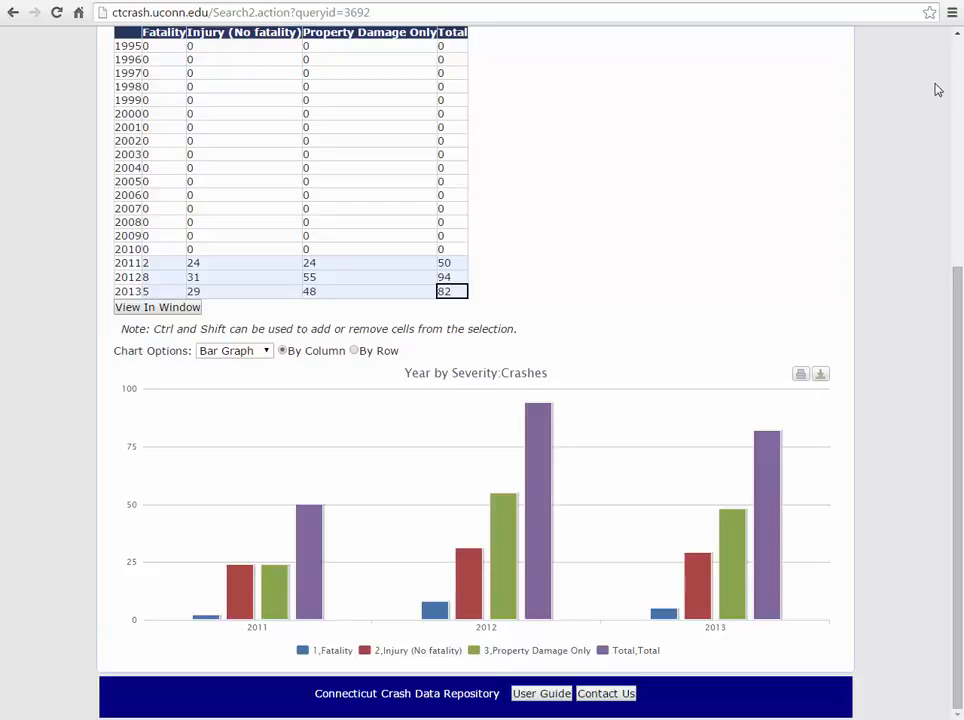
# - Add a summary of the results with Year as rows, Injury Classification as columns and Involved Persons as the data type
pyautogui.moveTo(957, 316); pyautogui.dragTo(949, 82)
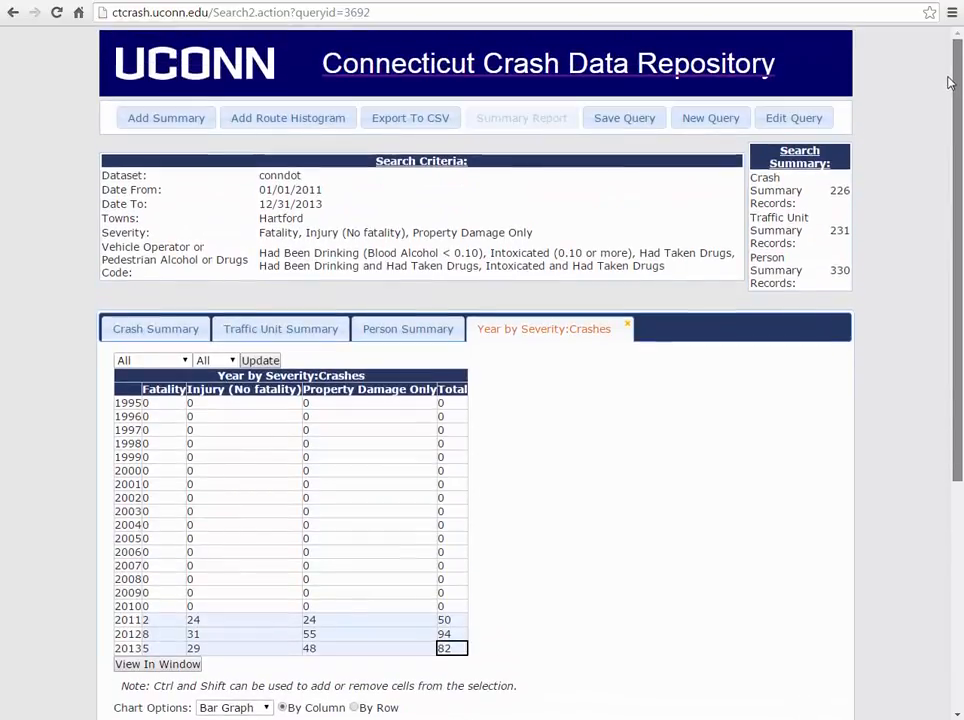
pyautogui.click(133, 132)
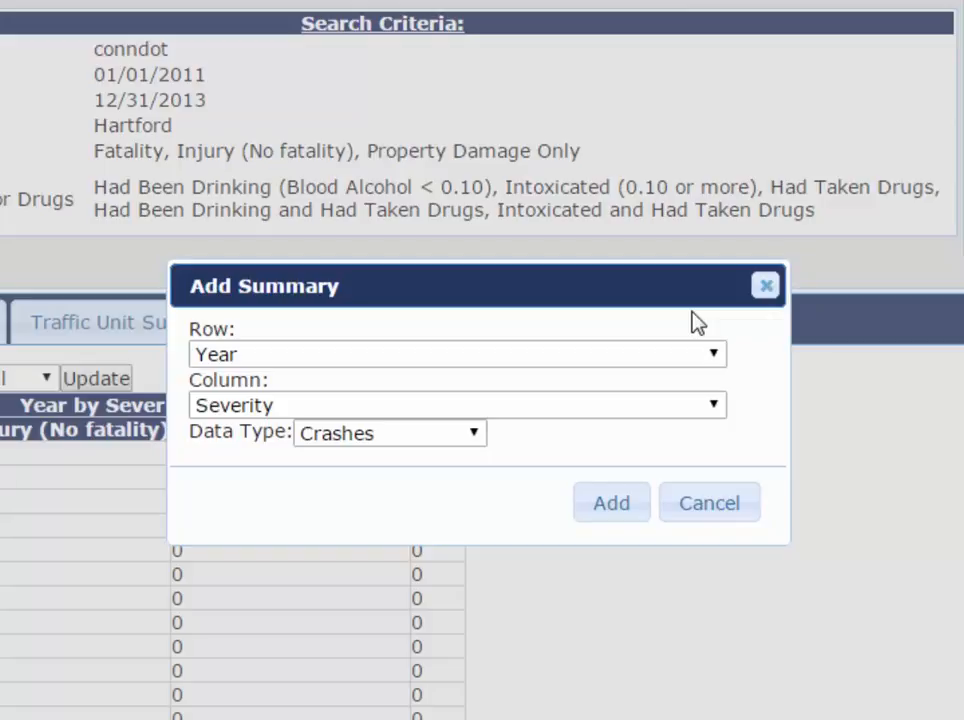
pyautogui.click(716, 409)
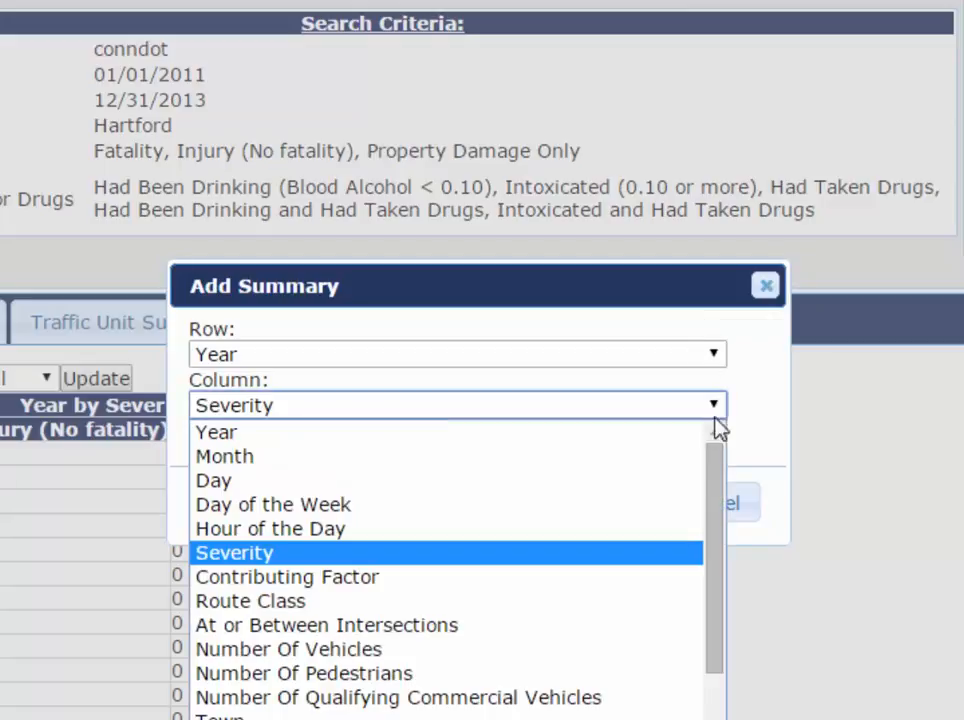
pyautogui.moveTo(714, 478); pyautogui.dragTo(684, 676)
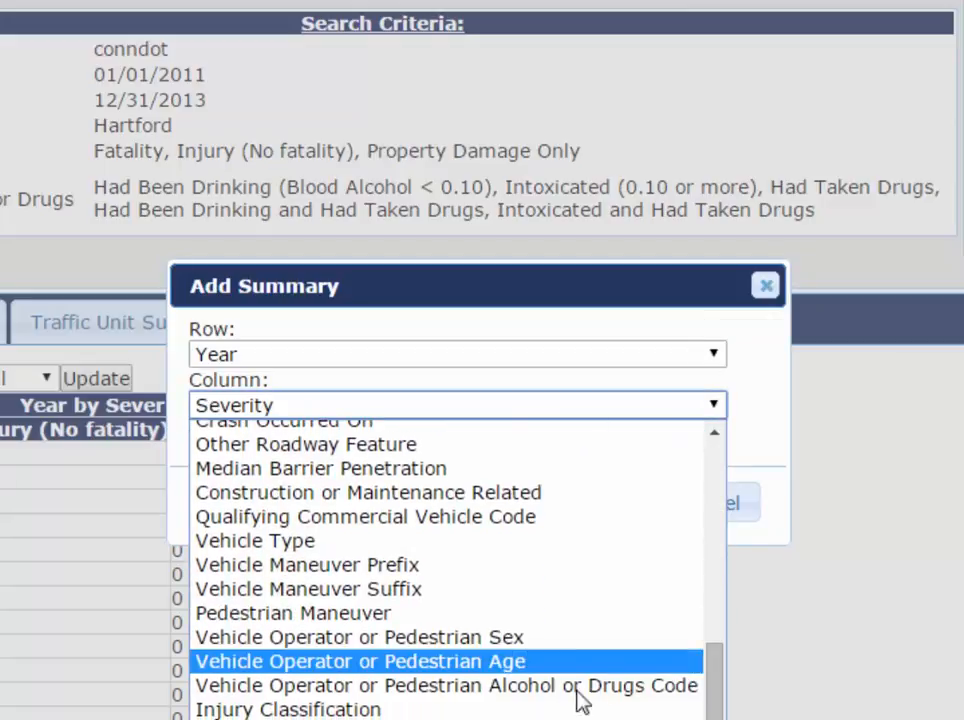
pyautogui.click(516, 711)
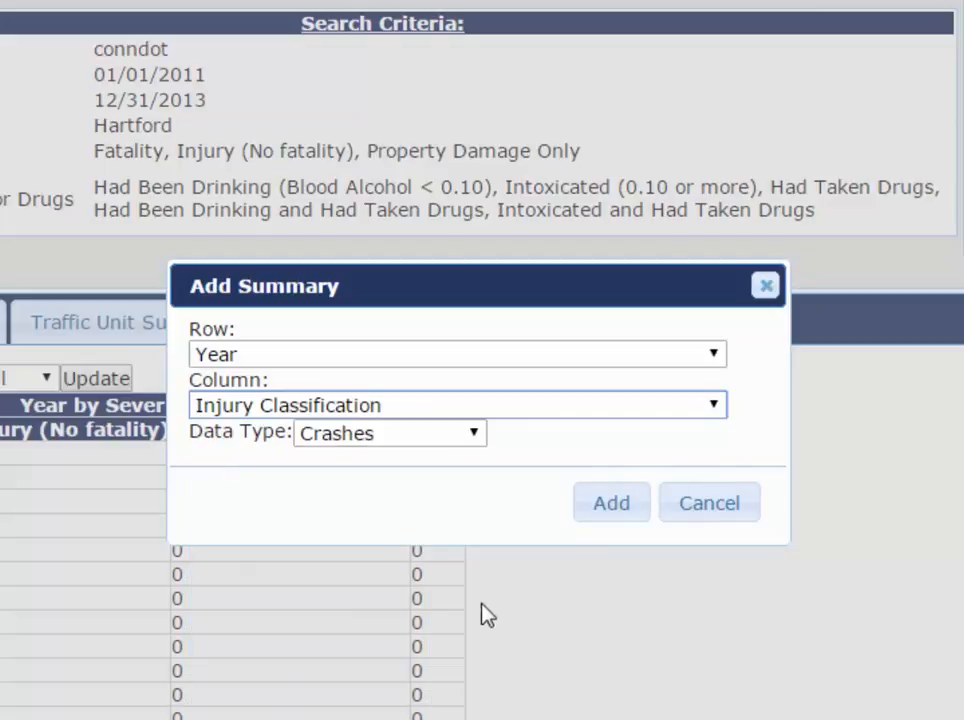
pyautogui.click(474, 443)
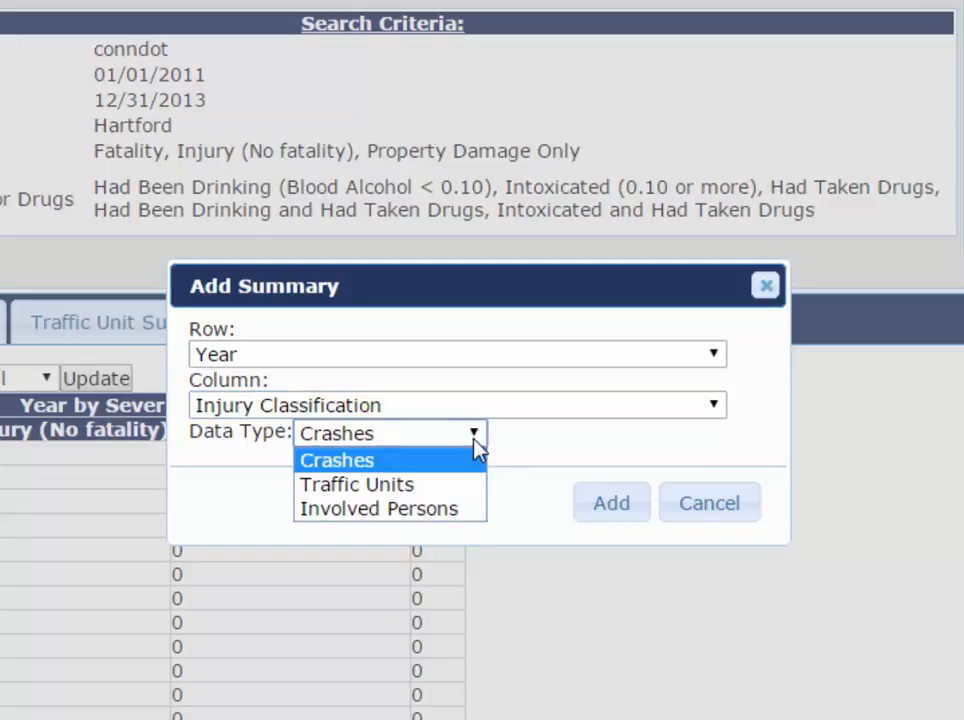
pyautogui.click(452, 508)
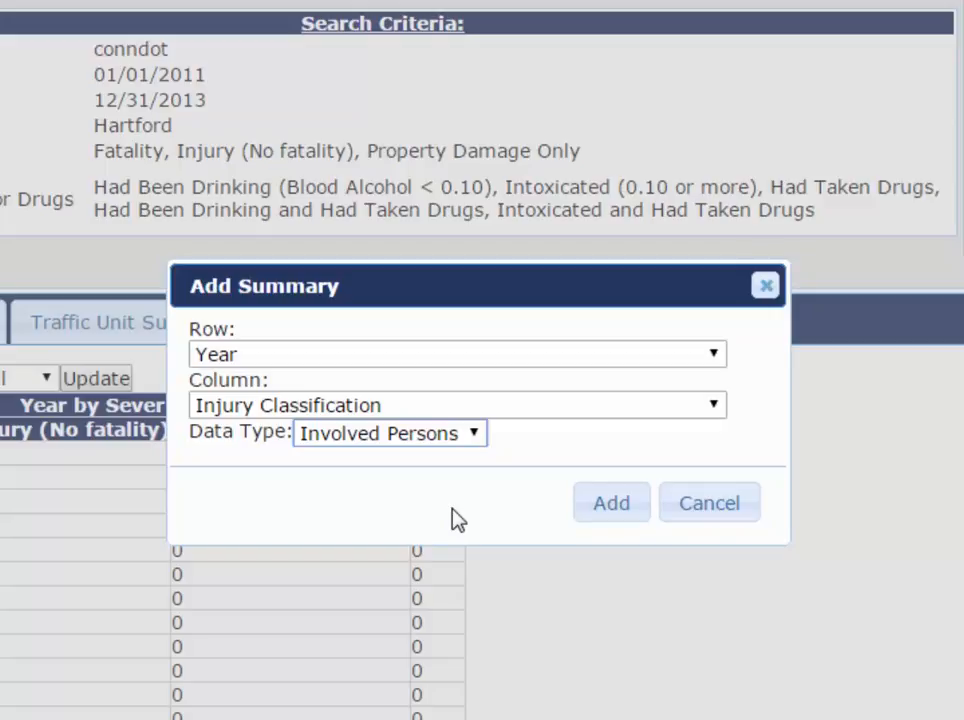
pyautogui.click(611, 503)
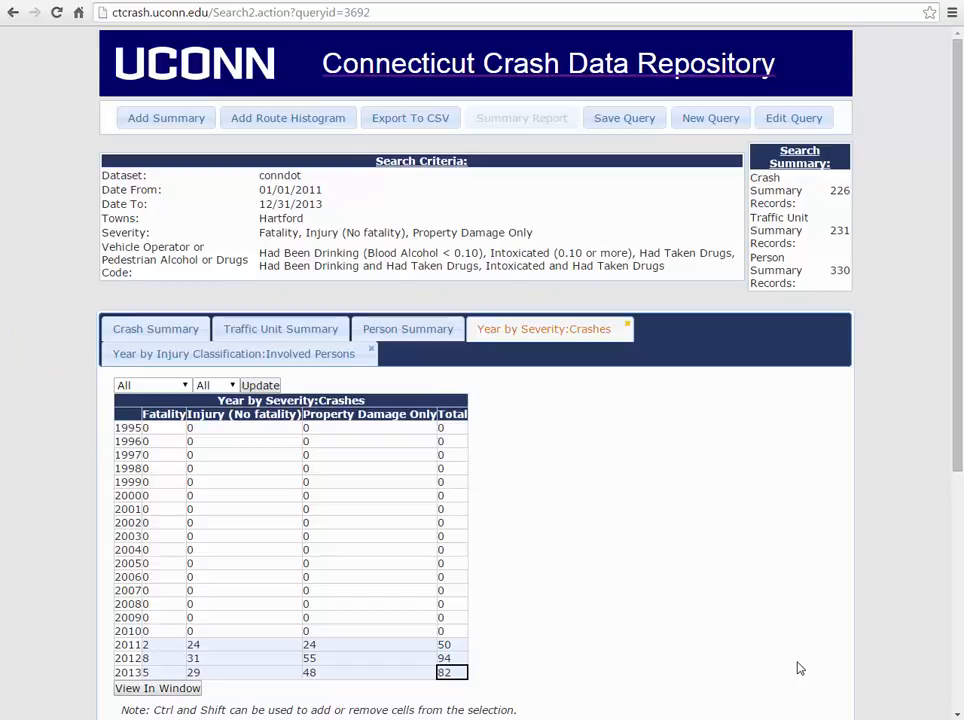
# - Open the Year by Injury Classification summary and chart its 2011 to 2013 rows, from Incapacitating Injury through Not Injured, as a bar graph by column
pyautogui.click(346, 360)
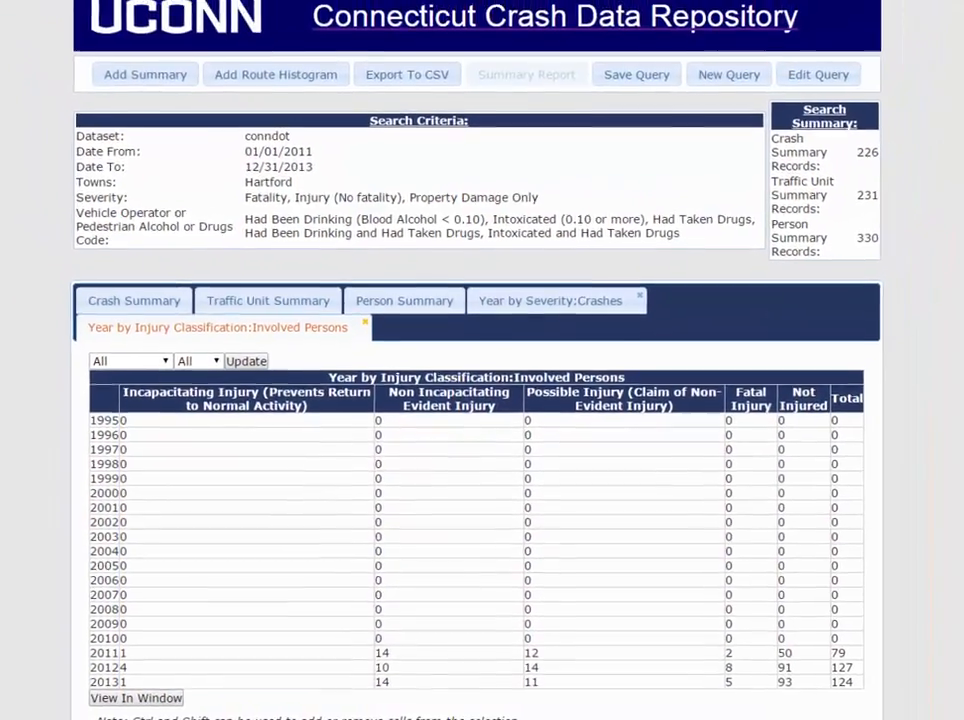
pyautogui.moveTo(958, 438); pyautogui.dragTo(947, 684)
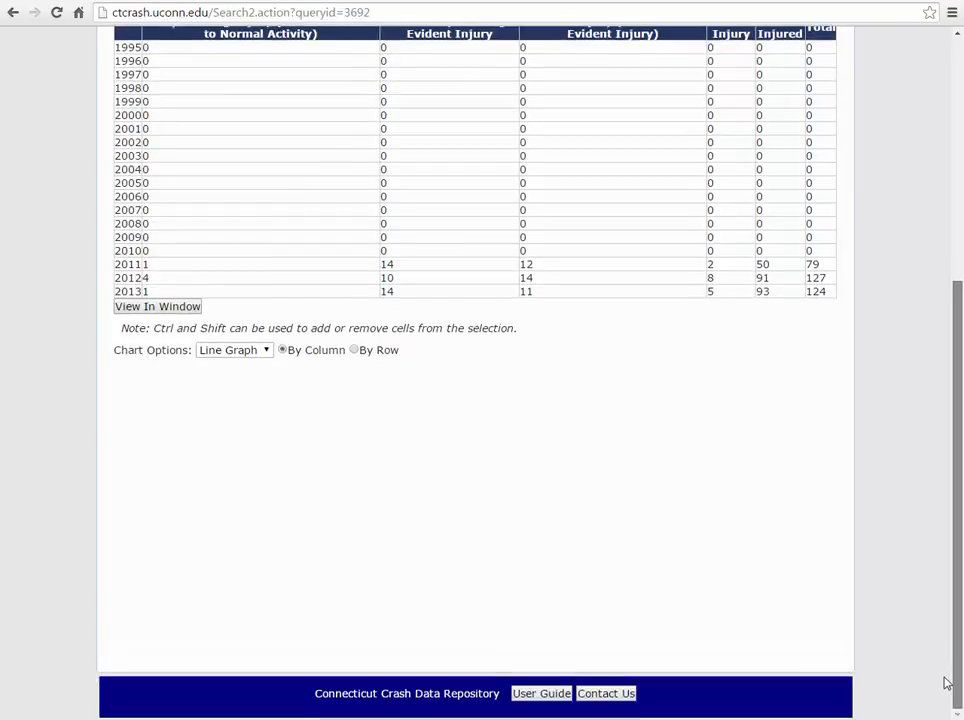
pyautogui.click(268, 352)
pyautogui.click(265, 379)
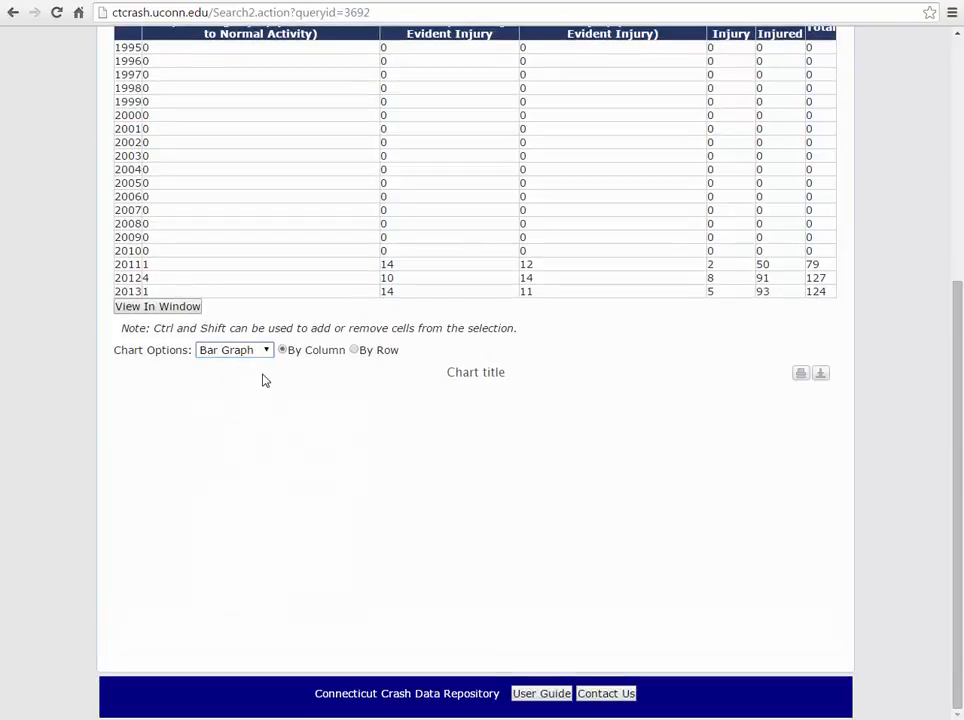
pyautogui.moveTo(181, 267); pyautogui.dragTo(450, 292)
pyautogui.moveTo(565, 287); pyautogui.dragTo(765, 292)
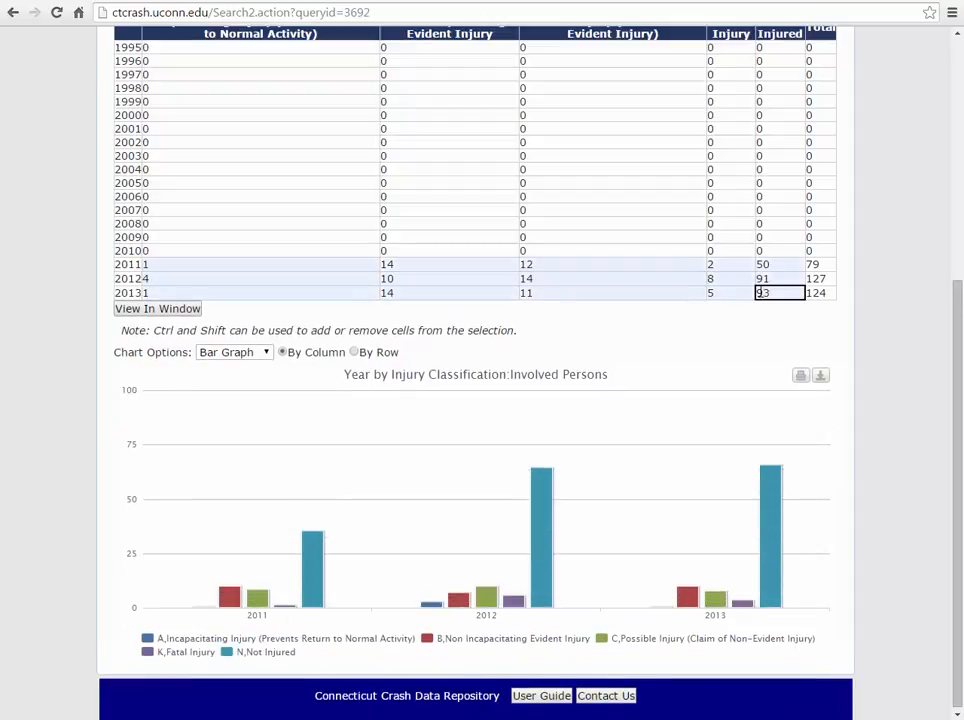